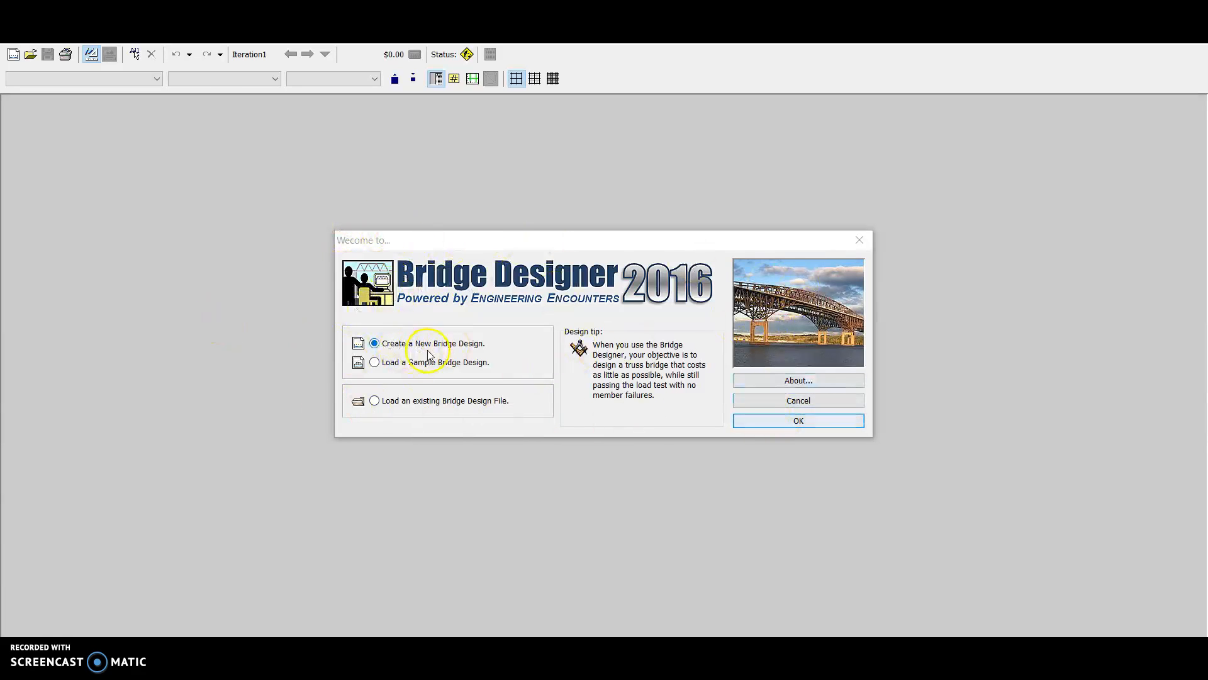
- Create a new bridge design with the default 24-meter deck, standard abutments, medium-strength concrete, 225 kN truck loading and no truss template
left_click(798, 422)
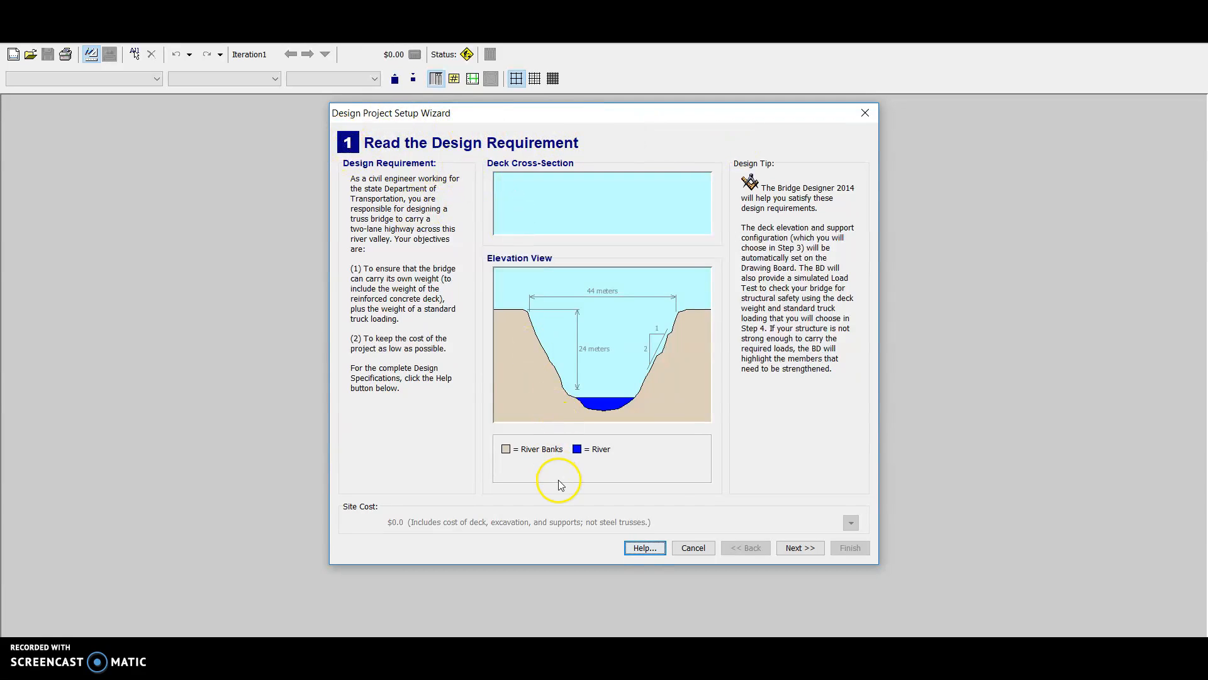
left_click(800, 548)
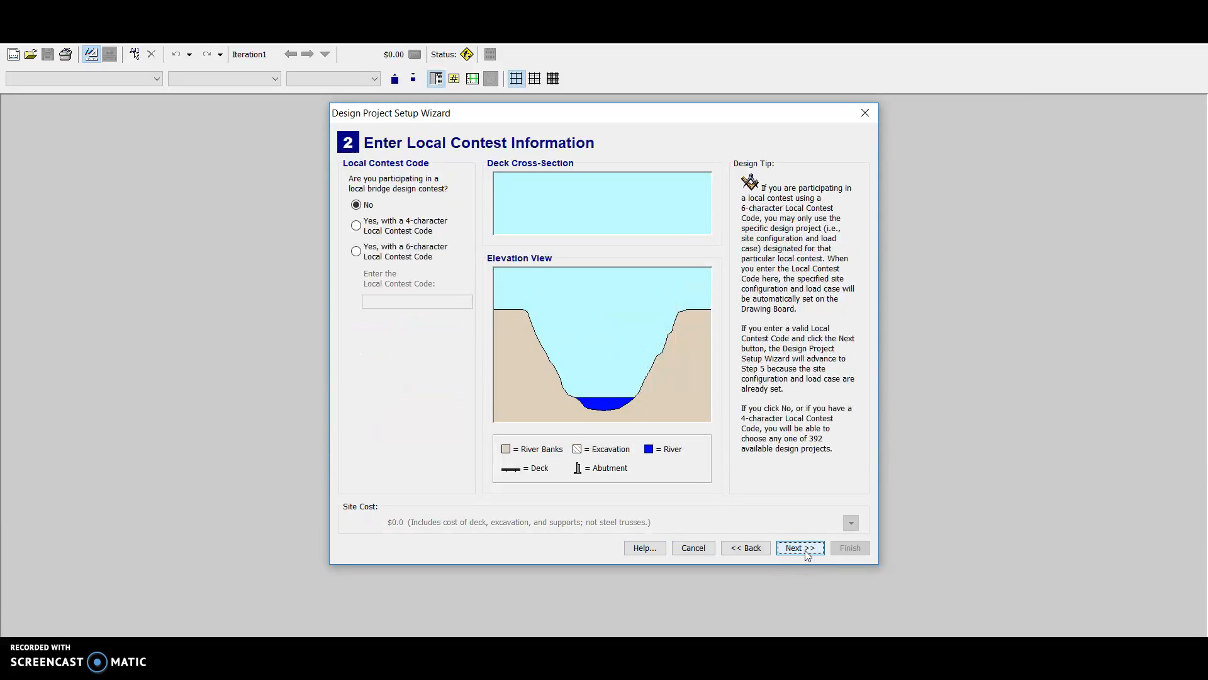
left_click(800, 548)
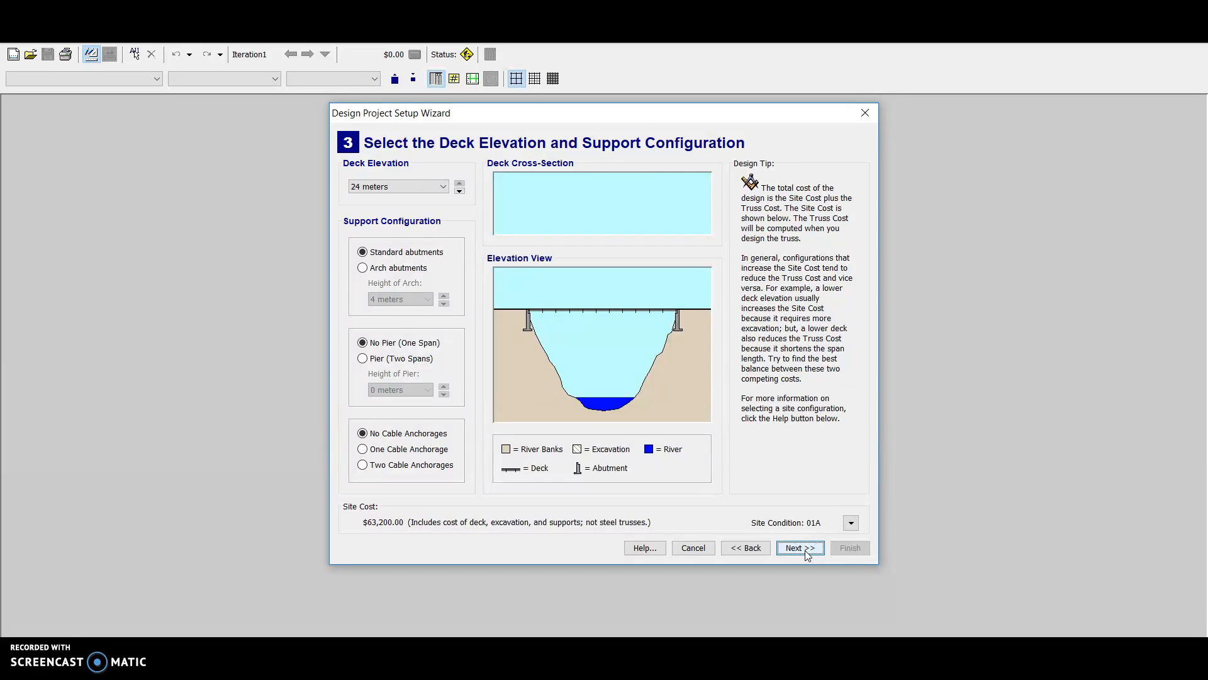
left_click(800, 548)
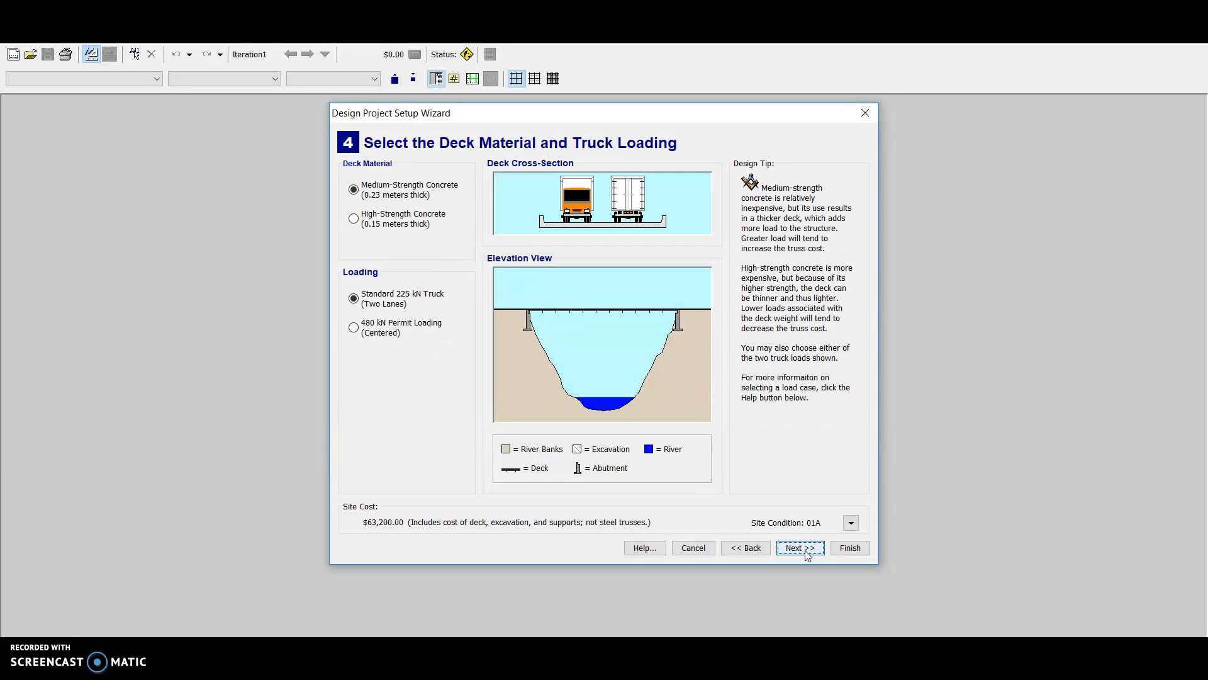
left_click(800, 548)
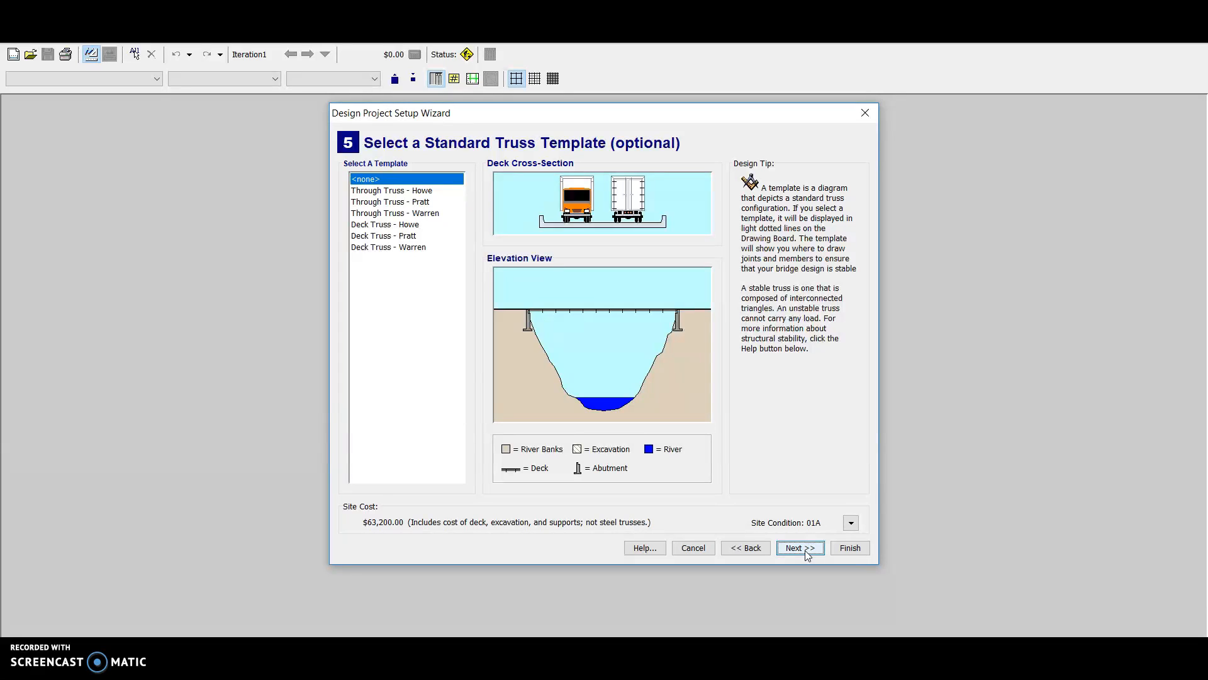
left_click(806, 552)
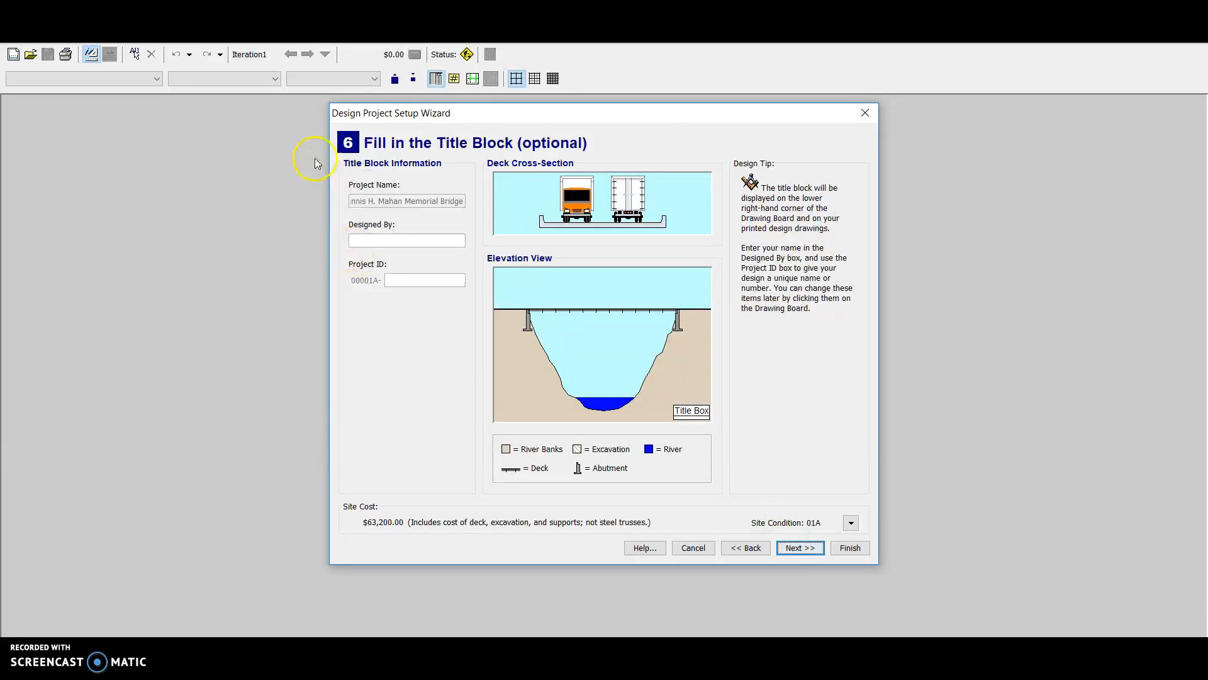
- Fill in the title block with the designer's name and project ID 1, and finish the project setup
left_click(406, 245)
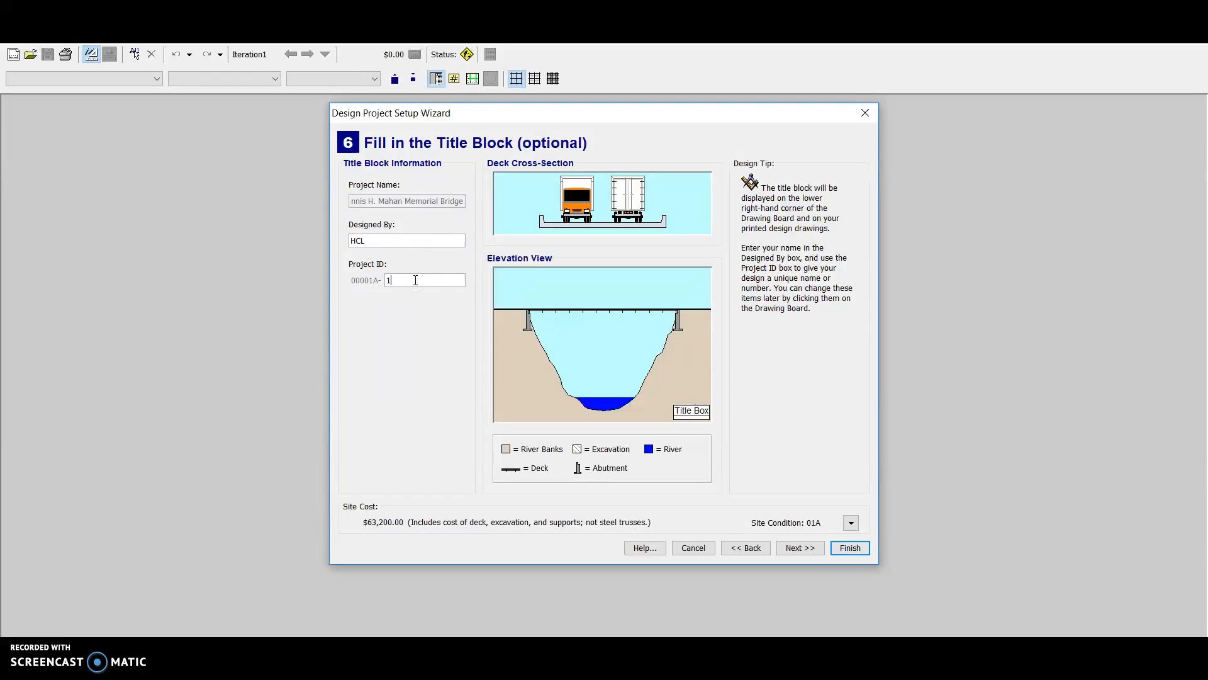
left_click(807, 547)
left_click(851, 549)
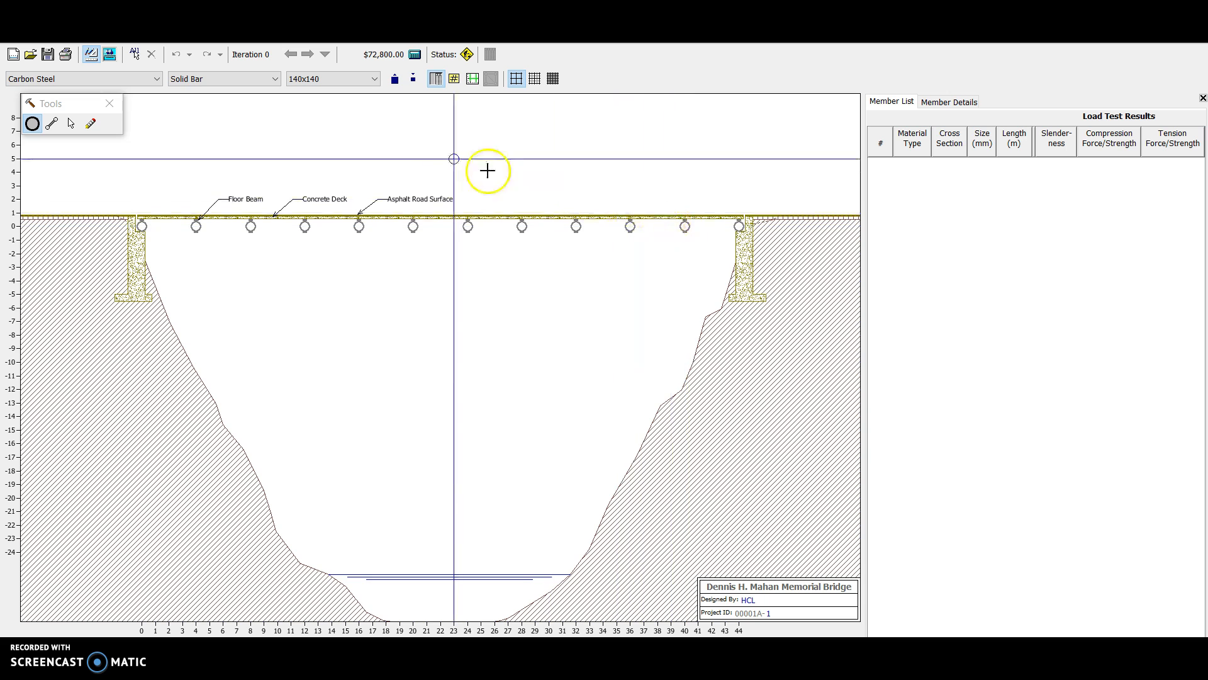
- Set the member properties to Carbon Steel, Solid Bar and size 200x200
left_click(157, 80)
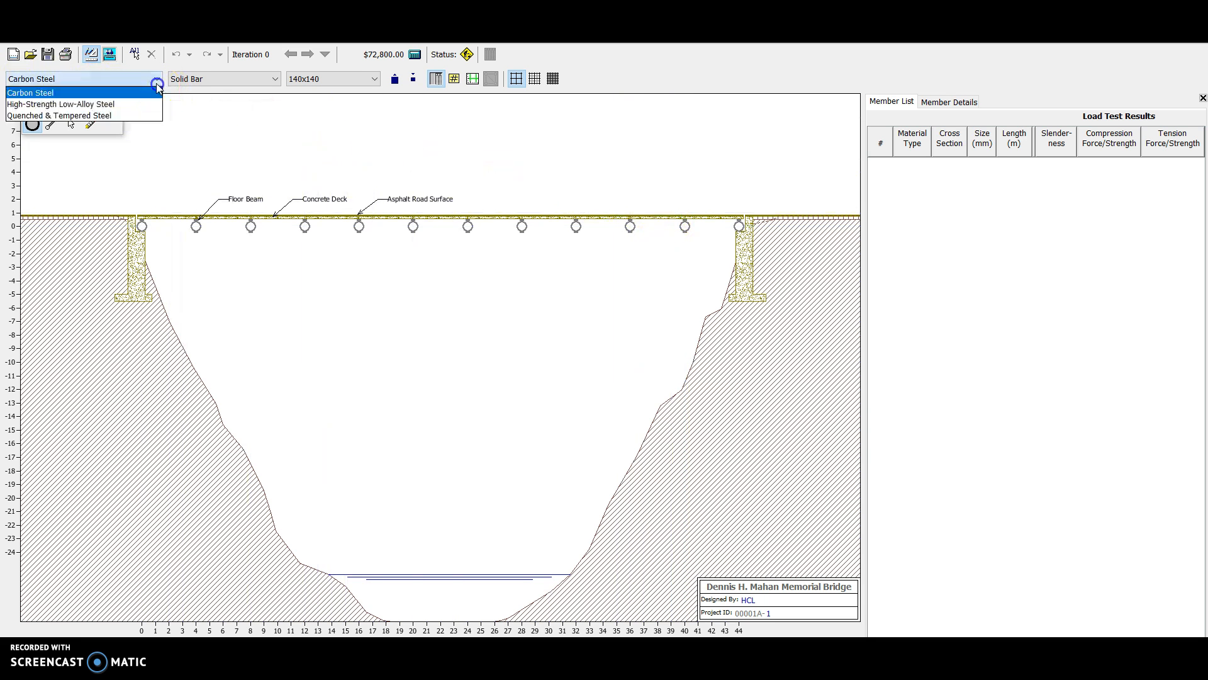
left_click(103, 93)
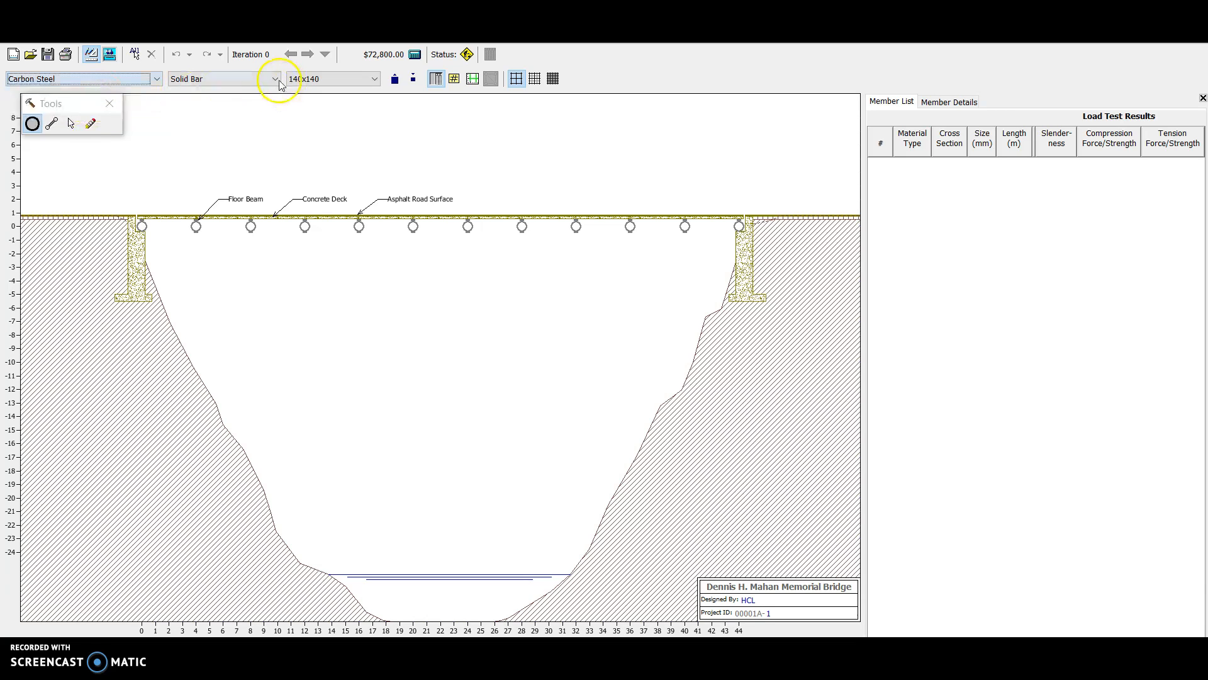
left_click(275, 79)
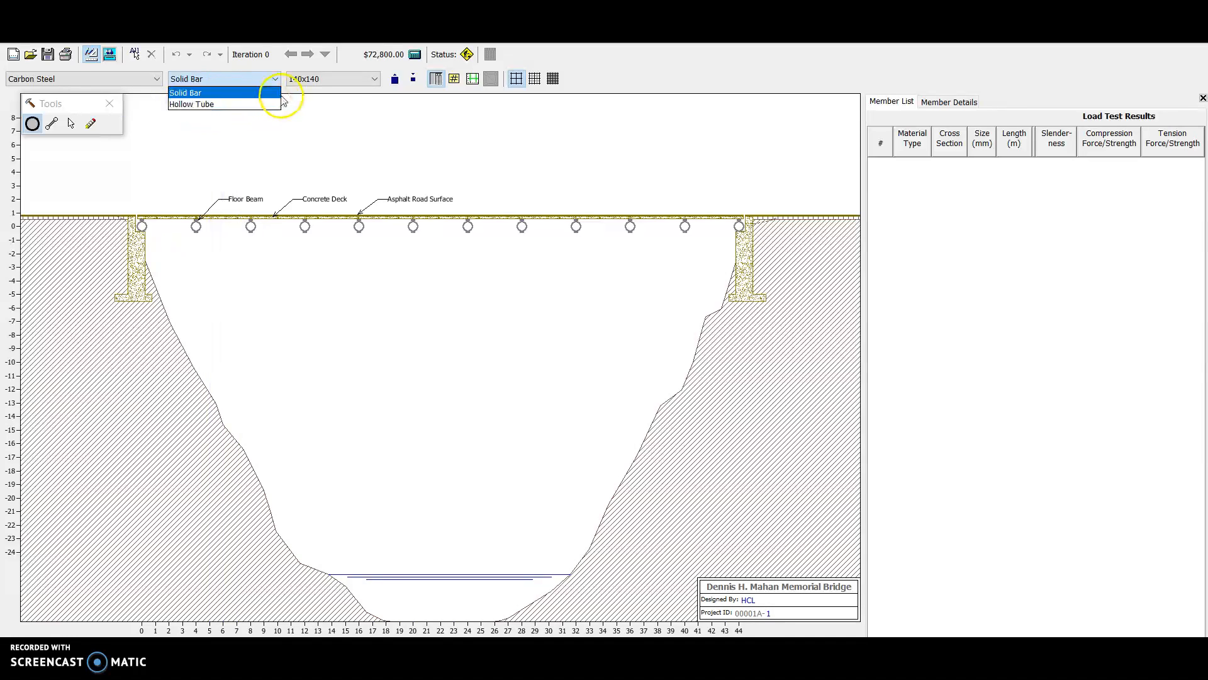
left_click(360, 79)
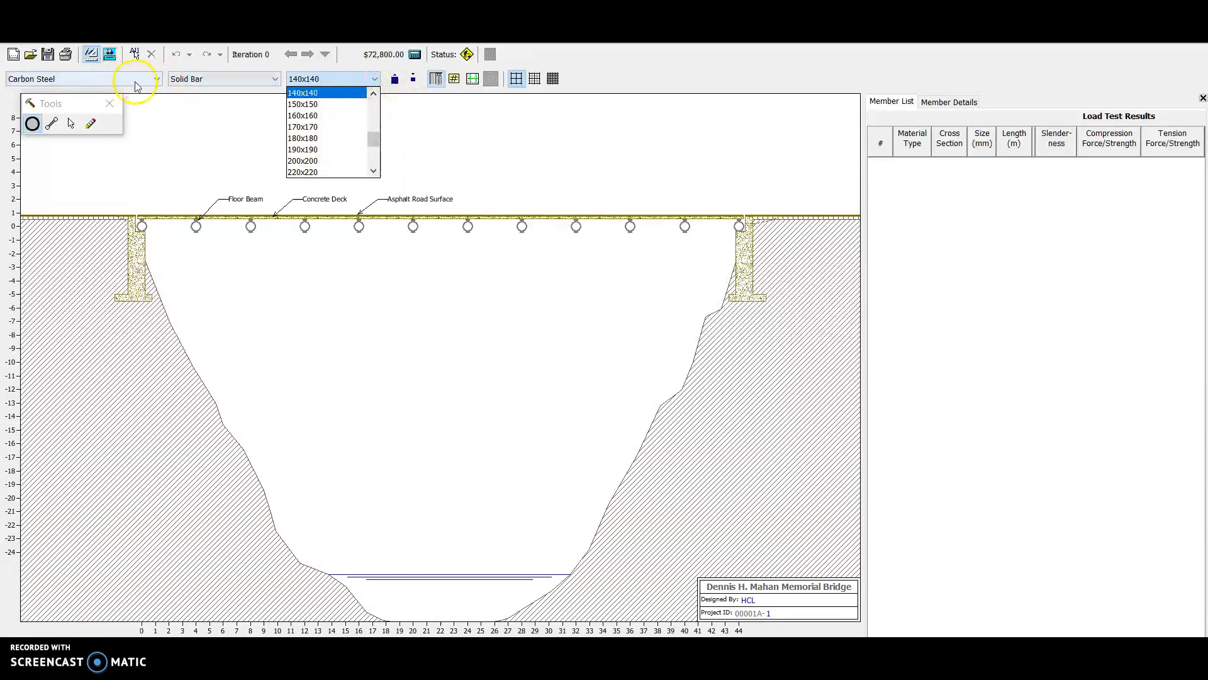
left_click(318, 162)
left_click(207, 80)
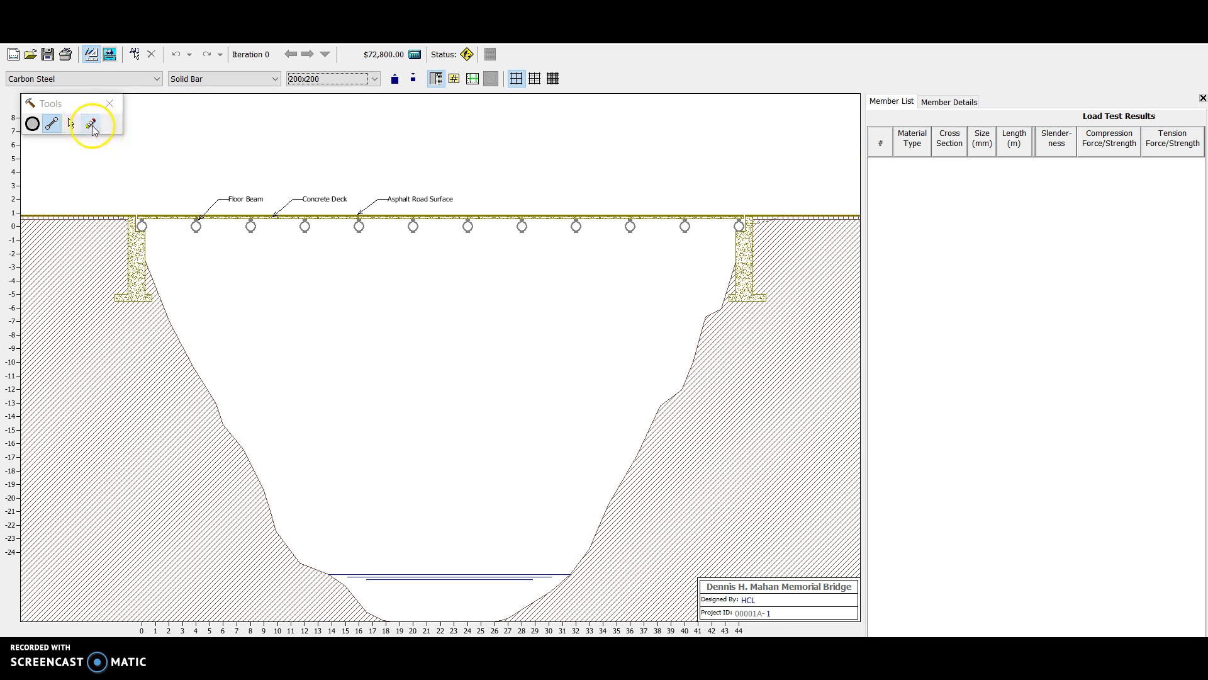
- Place six top joints at height 6 m, at 4, 12, 20, 28, 36 and 40 m along the span
left_click(33, 123)
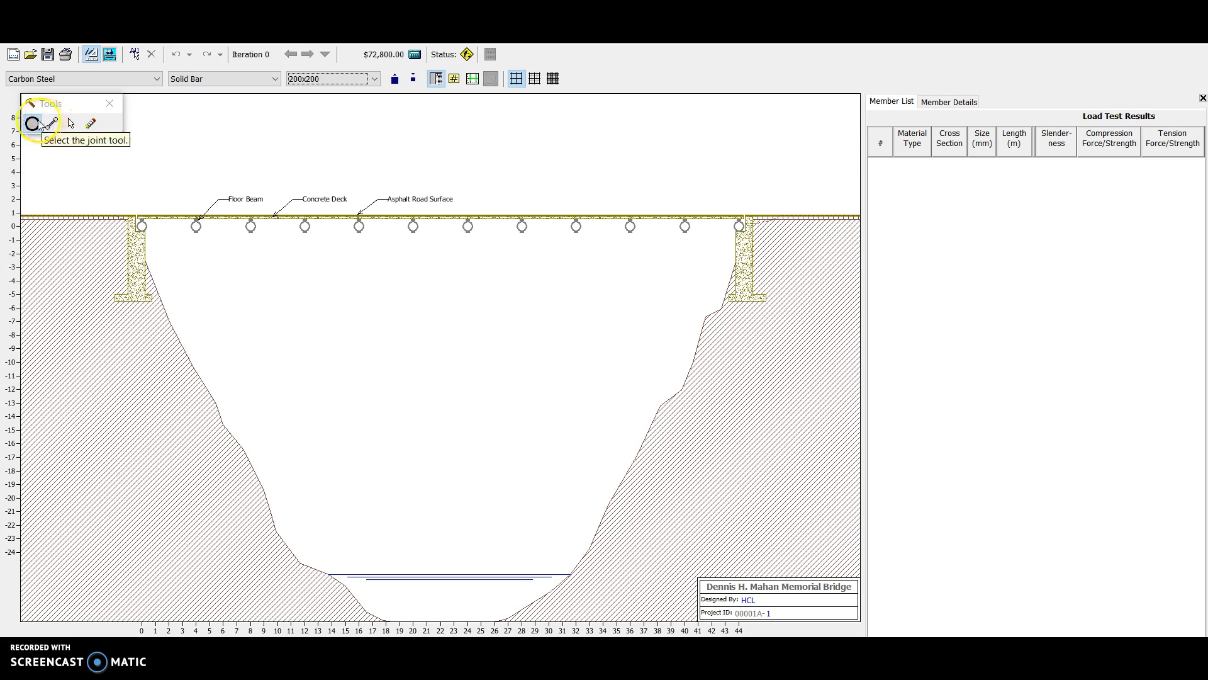
left_click(195, 146)
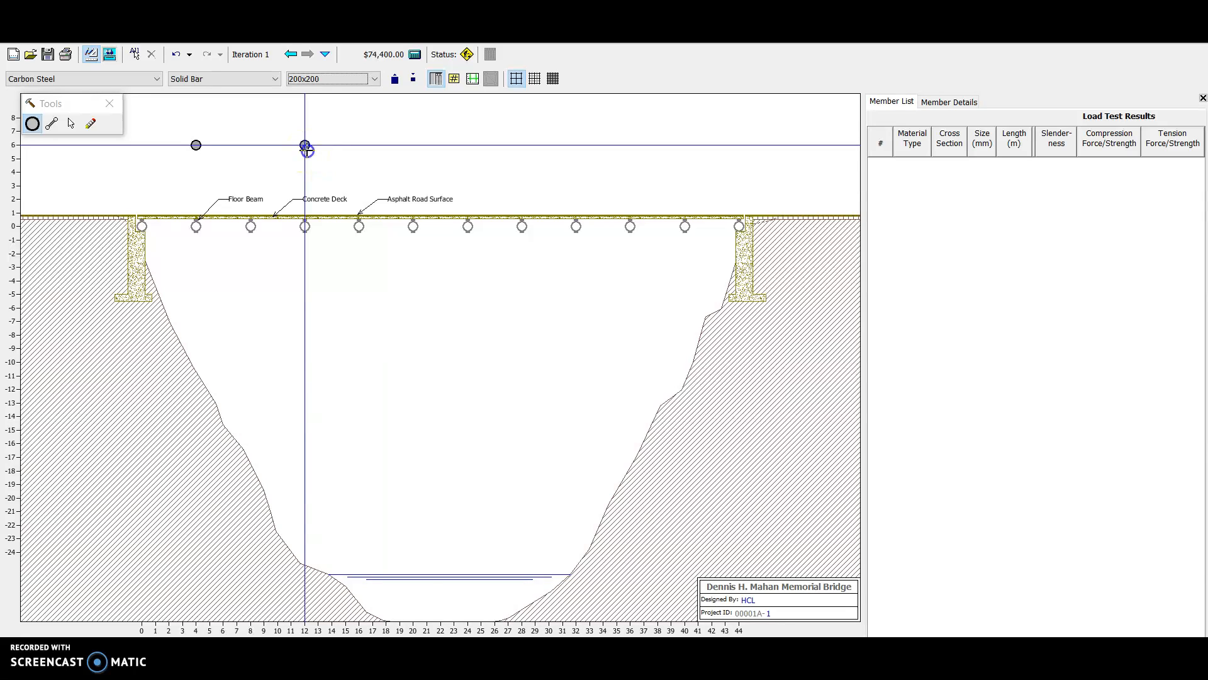
left_click(410, 151)
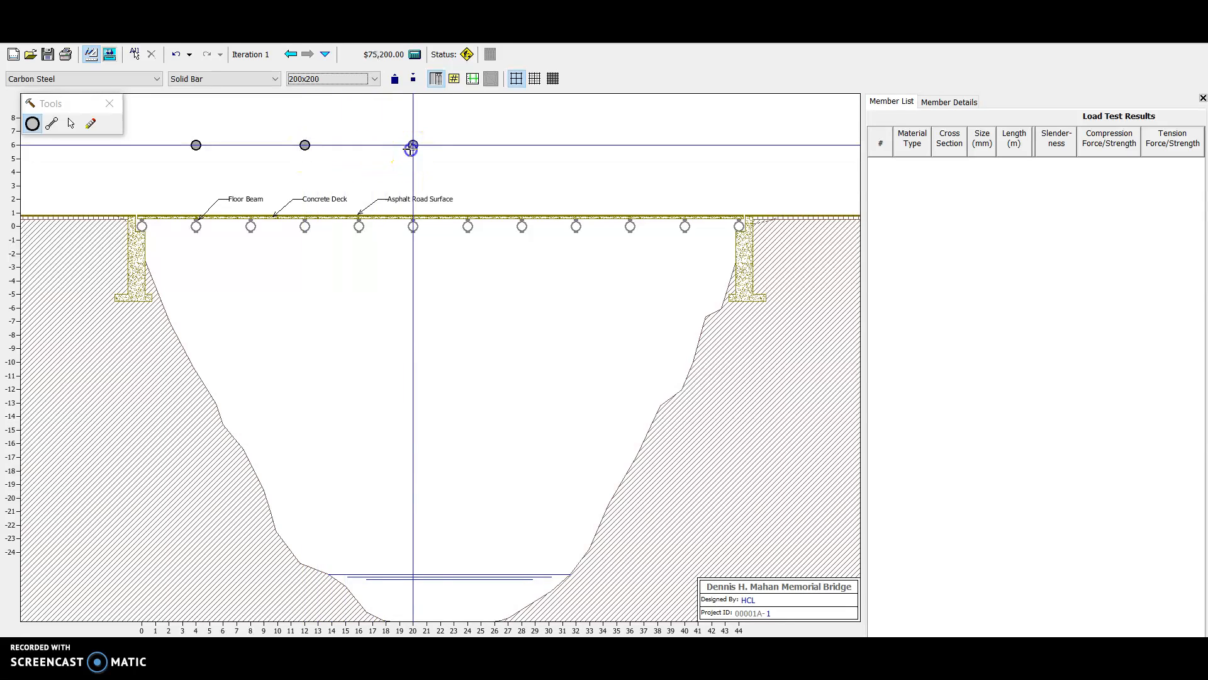
left_click(516, 146)
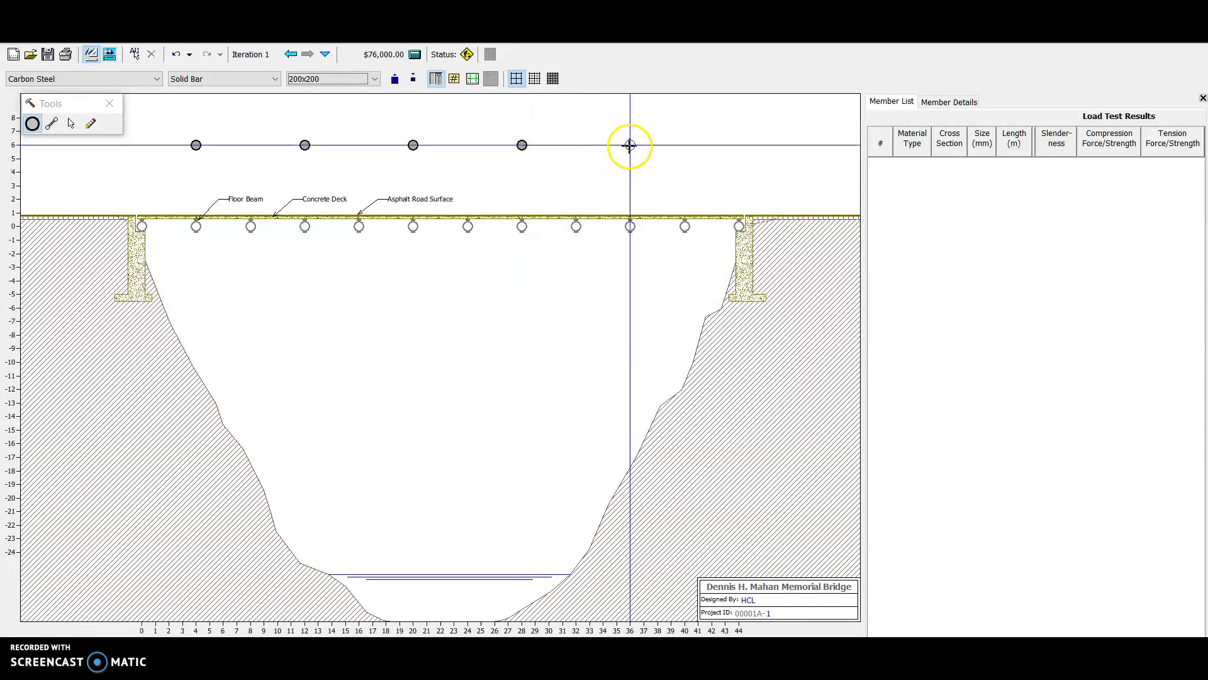
left_click(684, 146)
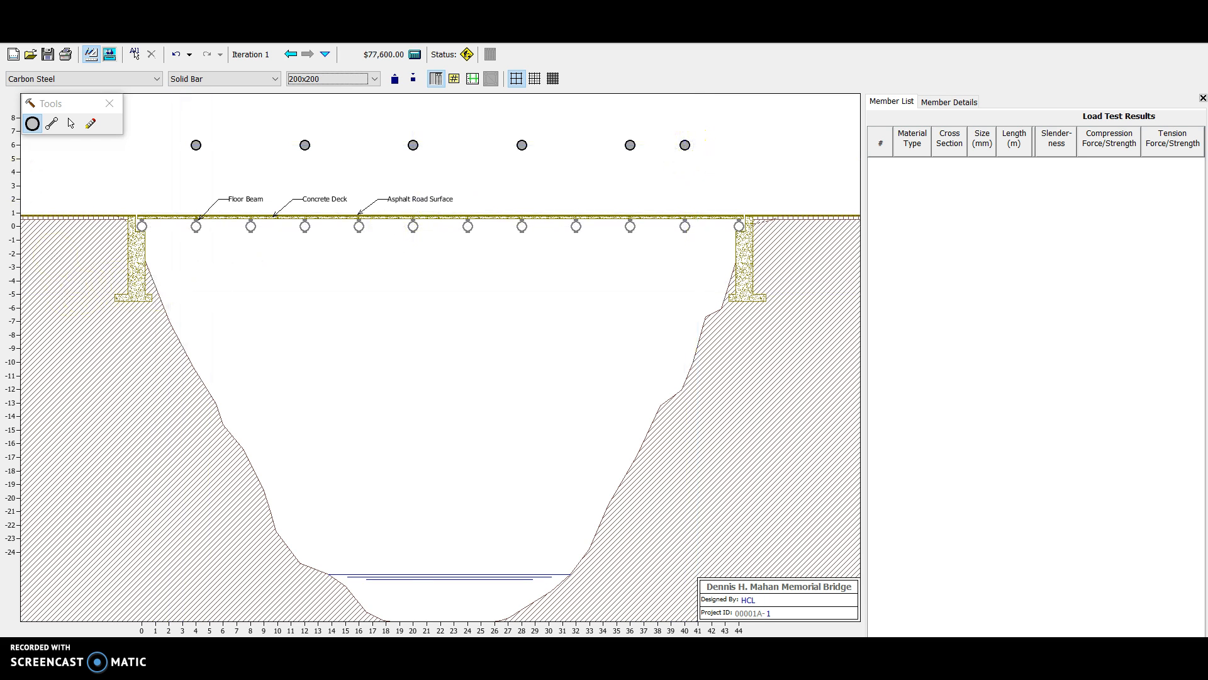
- Draw the bottom chord through all deck joints from 0 to 44 m and the top chord through the joints from 4 to 40 m
left_click(142, 226)
left_click_drag(140, 225, 617, 232)
left_click_drag(701, 227, 740, 225)
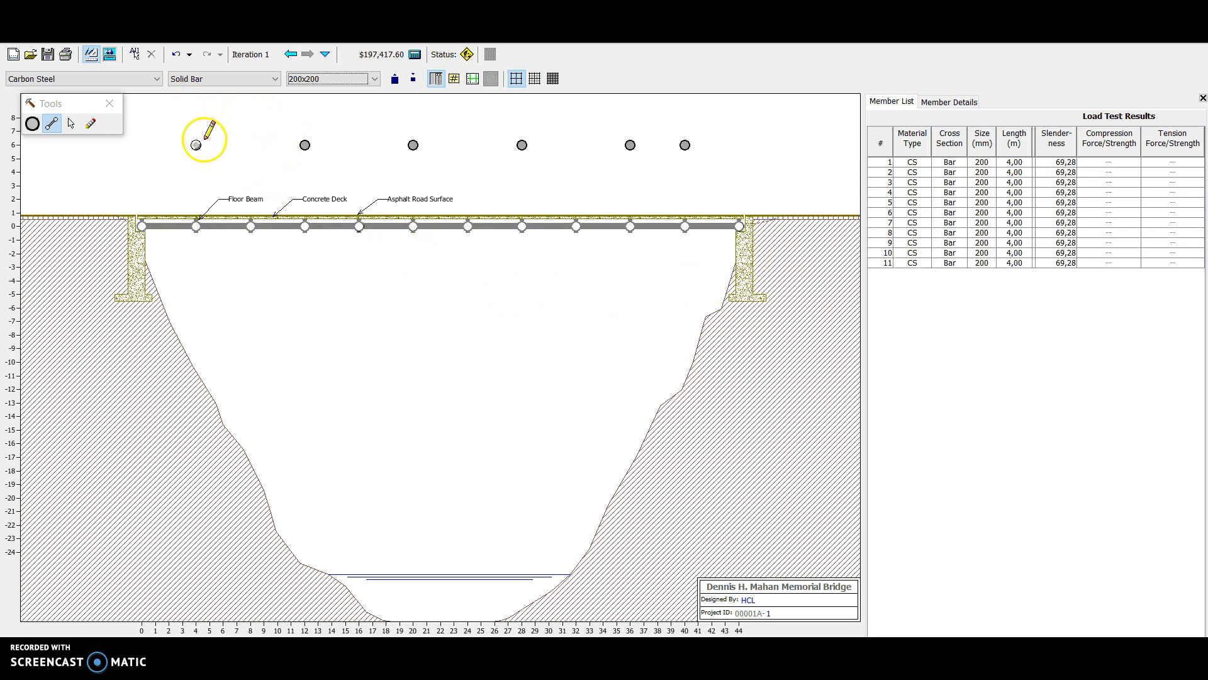
left_click_drag(195, 145, 685, 145)
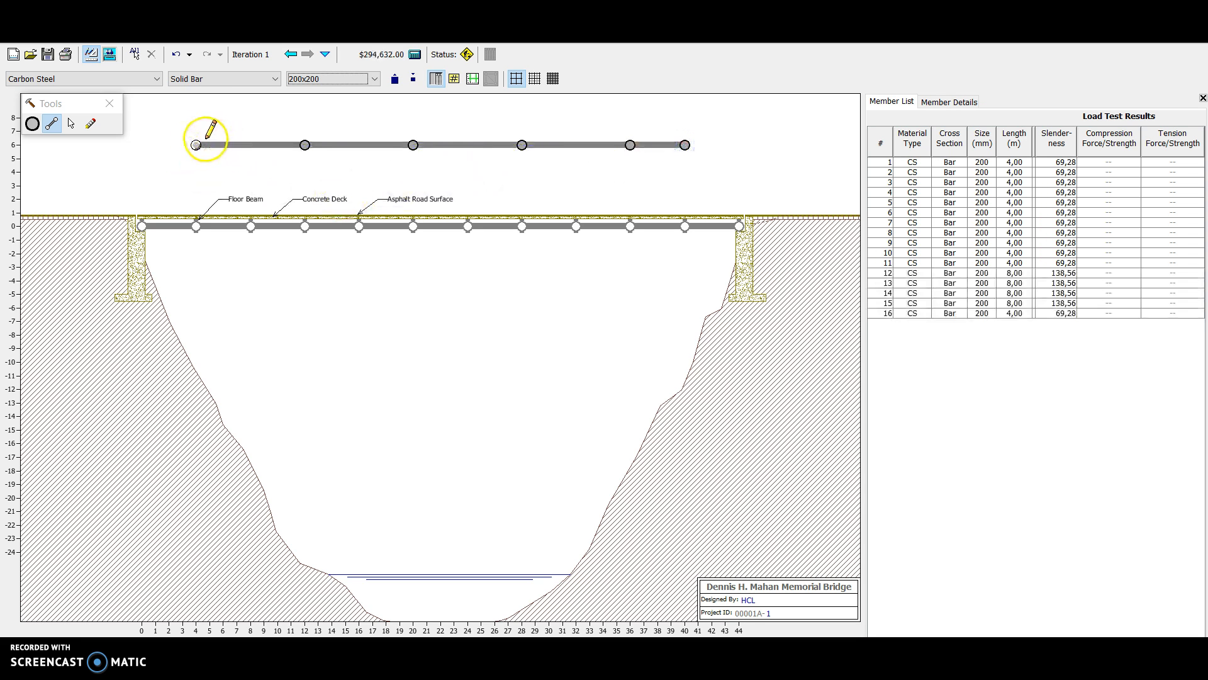
- Connect the top joints at 4, 12 and 20 m to the deck joints from 0 to 24 m with vertical and diagonal members
left_click_drag(195, 147, 142, 226)
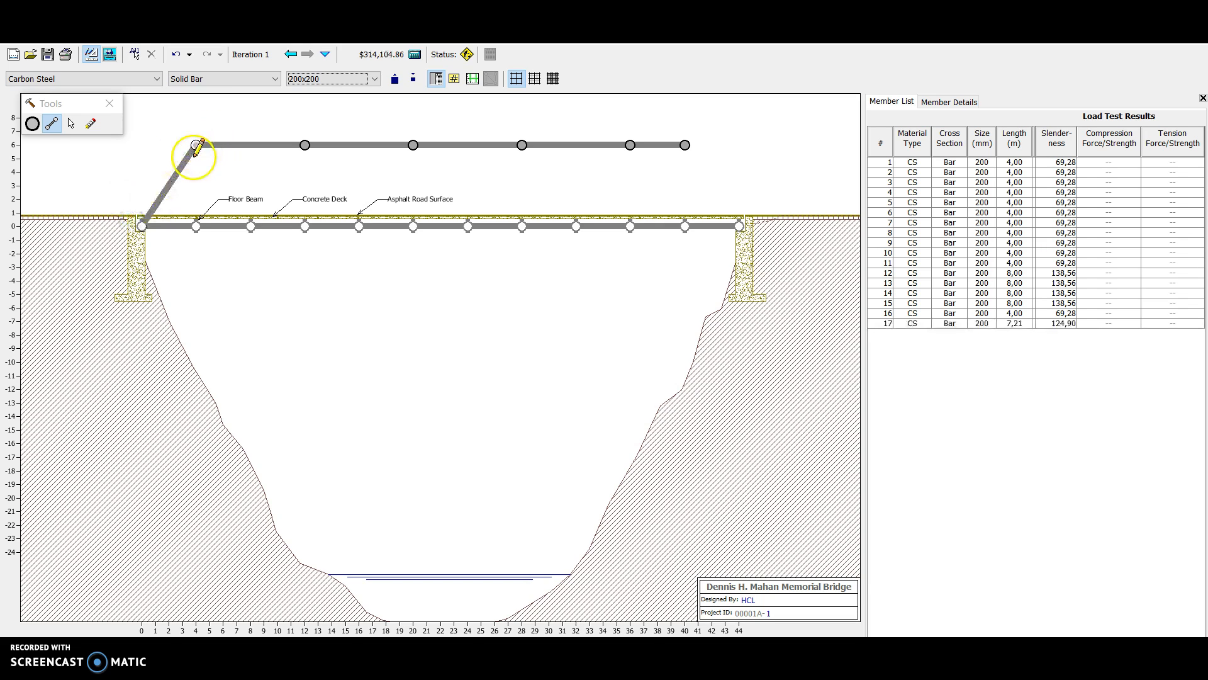
left_click_drag(195, 145, 196, 226)
left_click_drag(195, 145, 250, 226)
mouse_move(306, 144)
left_mouse_down()
mouse_move(251, 225)
mouse_move(305, 141)
mouse_move(305, 226)
left_mouse_up()
left_click_drag(304, 144, 359, 226)
mouse_move(412, 145)
left_mouse_down()
mouse_move(357, 222)
mouse_move(413, 147)
mouse_move(413, 226)
left_mouse_up()
mouse_move(413, 144)
left_mouse_down()
mouse_move(464, 195)
mouse_move(468, 226)
left_mouse_up()
- Connect the top joints at 28, 36 and 40 m to the deck joints from 24 to 44 m, with crossed diagonals between 36 and 40 m
left_click_drag(522, 145, 468, 226)
mouse_move(522, 144)
left_mouse_down()
mouse_move(522, 226)
mouse_move(523, 144)
left_mouse_up()
left_click_drag(578, 224, 576, 226)
mouse_move(630, 145)
left_mouse_down()
mouse_move(576, 226)
mouse_move(630, 149)
mouse_move(630, 226)
left_mouse_up()
left_click_drag(630, 145, 685, 226)
mouse_move(684, 145)
left_mouse_down()
mouse_move(630, 226)
mouse_move(686, 148)
mouse_move(685, 226)
left_mouse_up()
left_click_drag(684, 145, 744, 219)
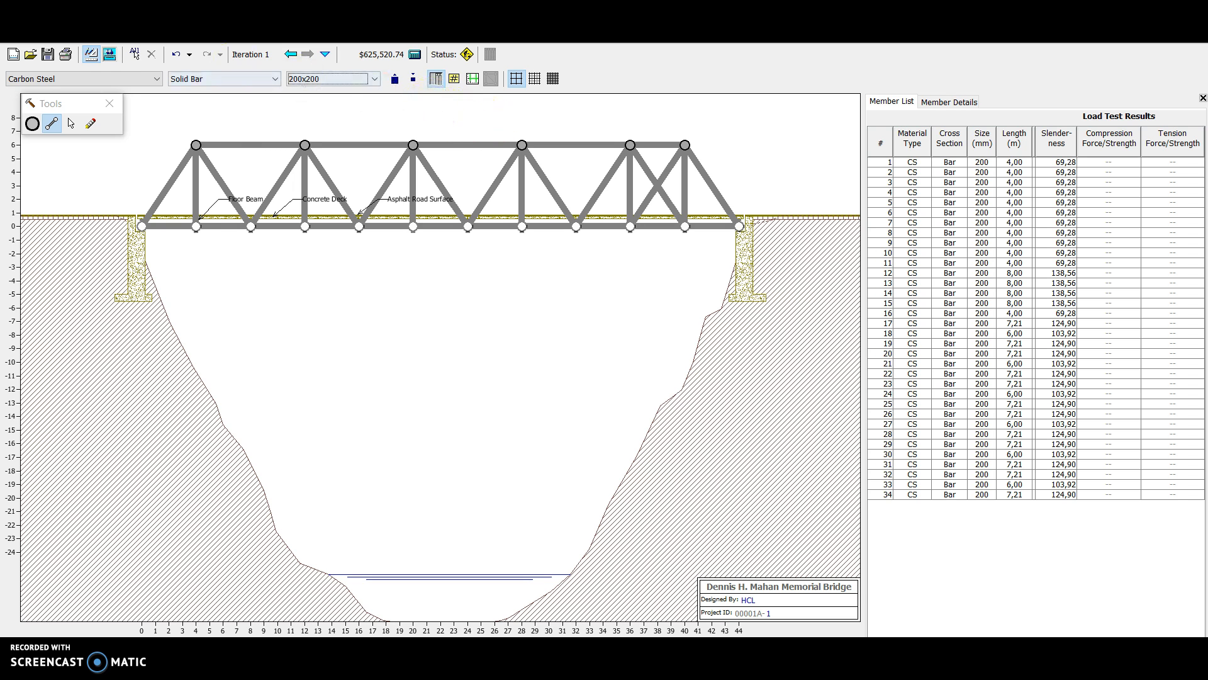
- Run the load test on the bridge, and return to the drawing board to check the top chord members
left_click(110, 56)
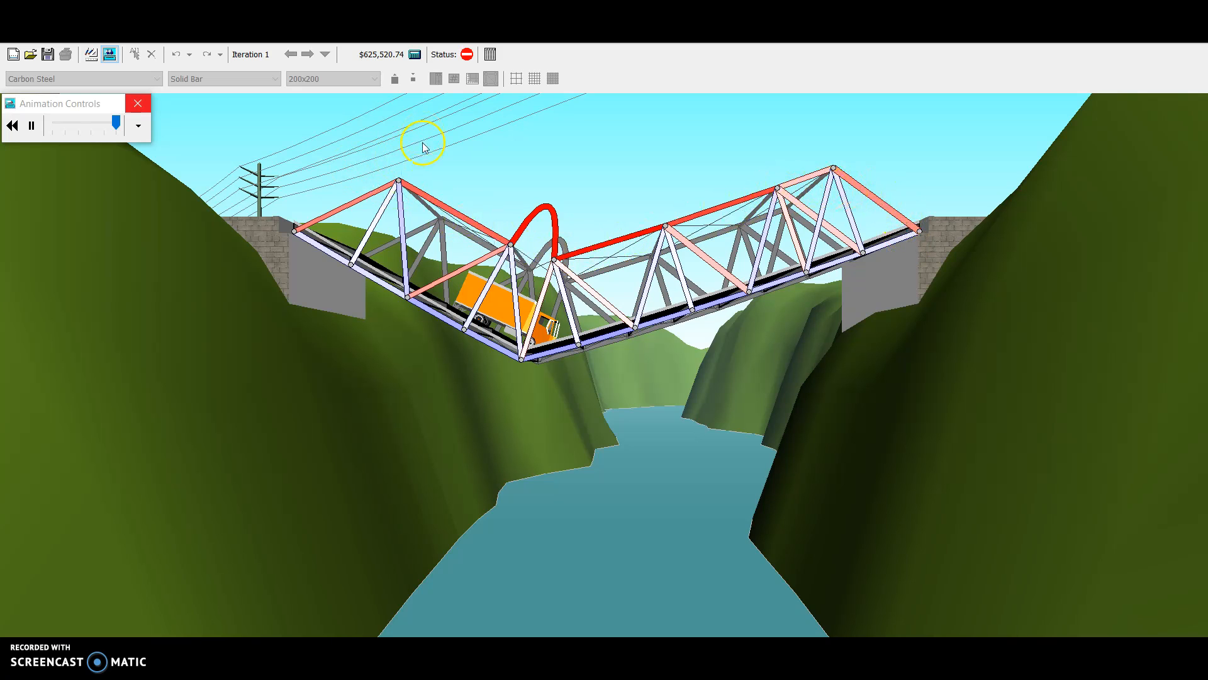
left_click(91, 55)
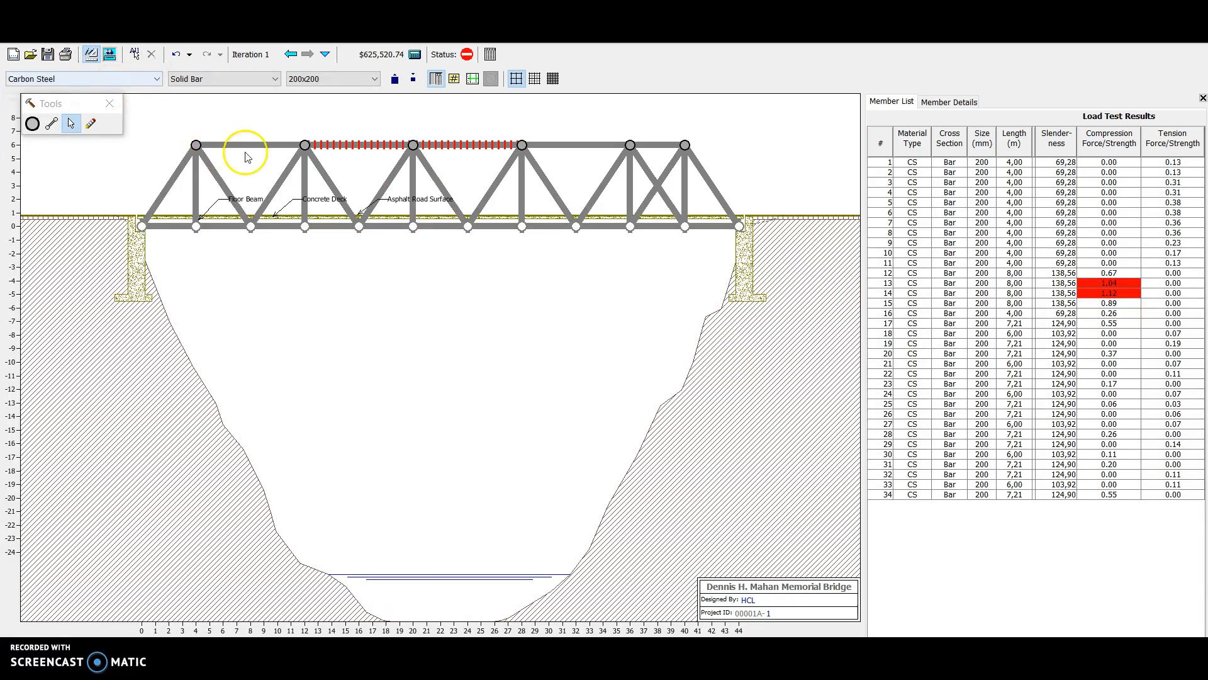
left_click(459, 145)
left_click(370, 155)
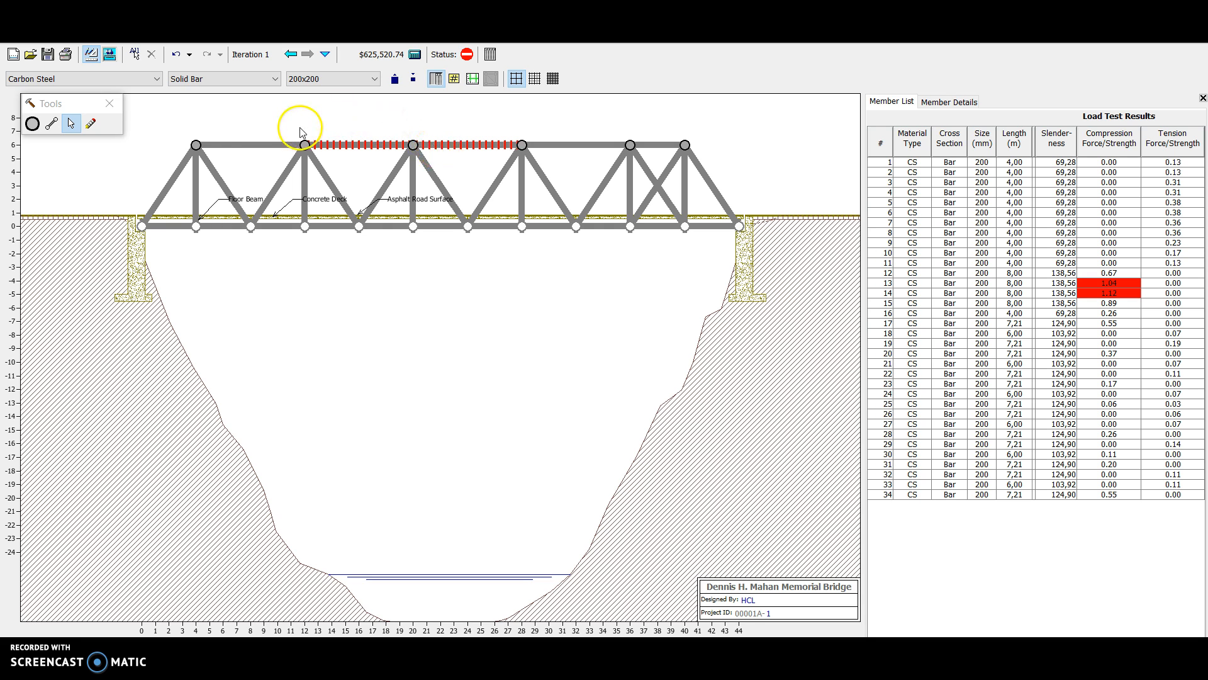
- Enlarge top chord members 13 and 14, between 12 and 28 m, to 280x280
left_click(368, 148)
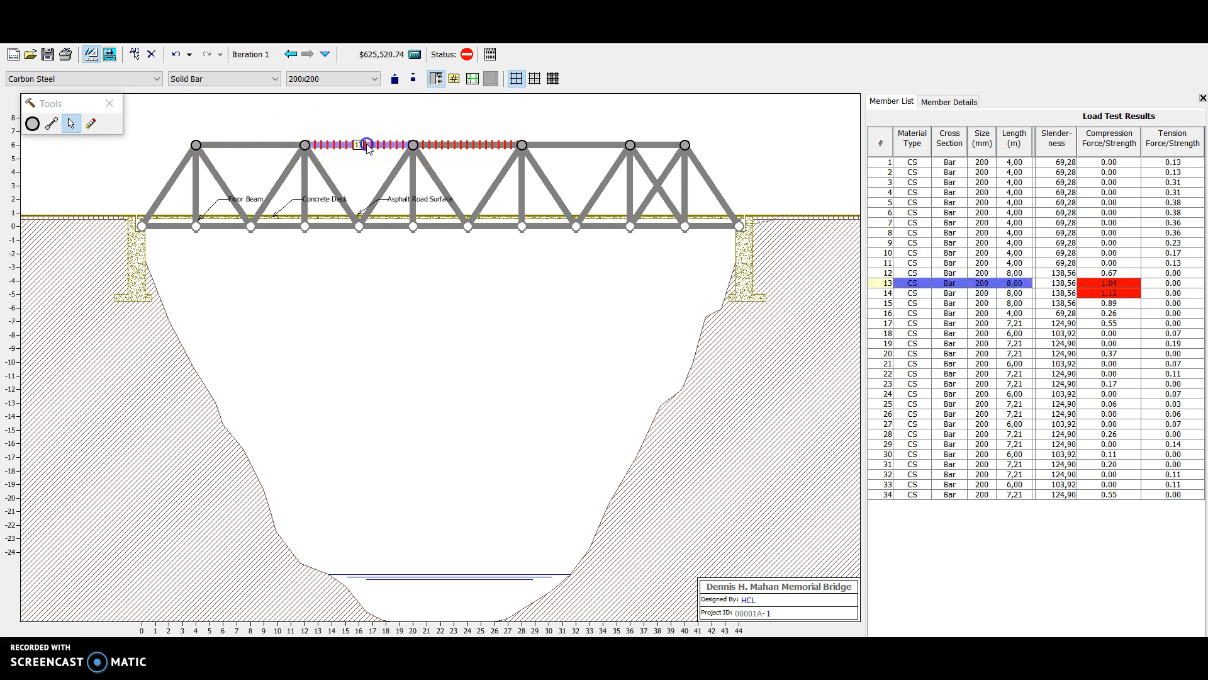
left_click(395, 80)
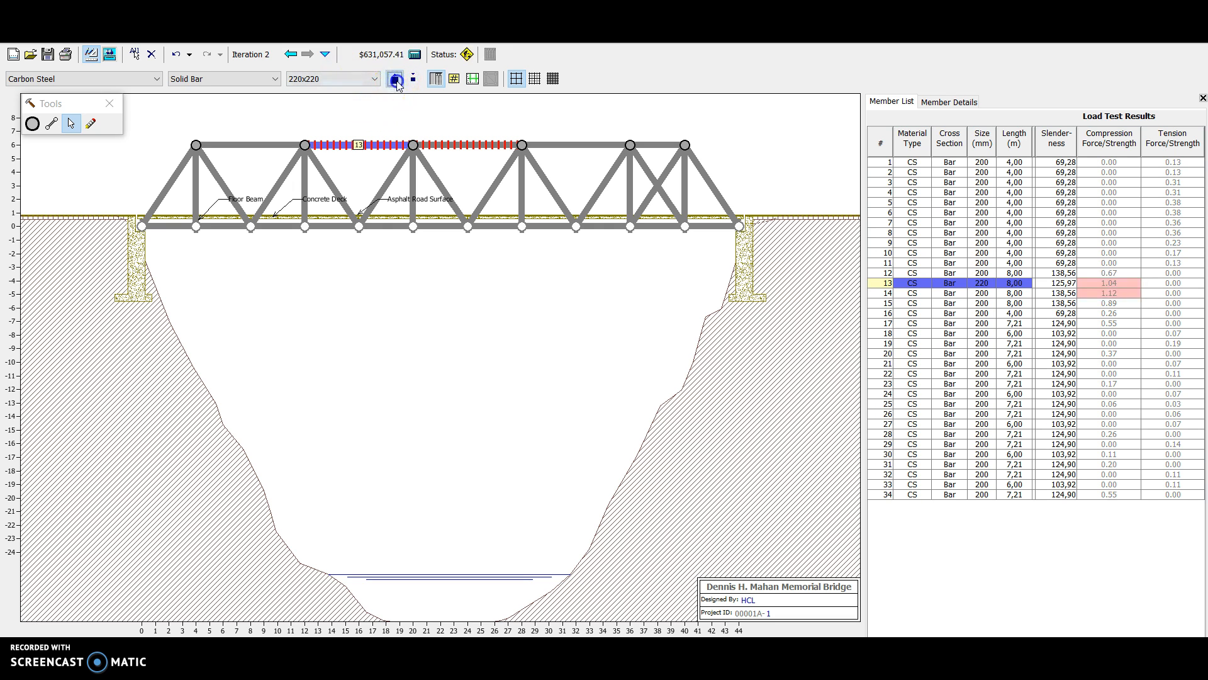
left_click(395, 80)
left_click(396, 80)
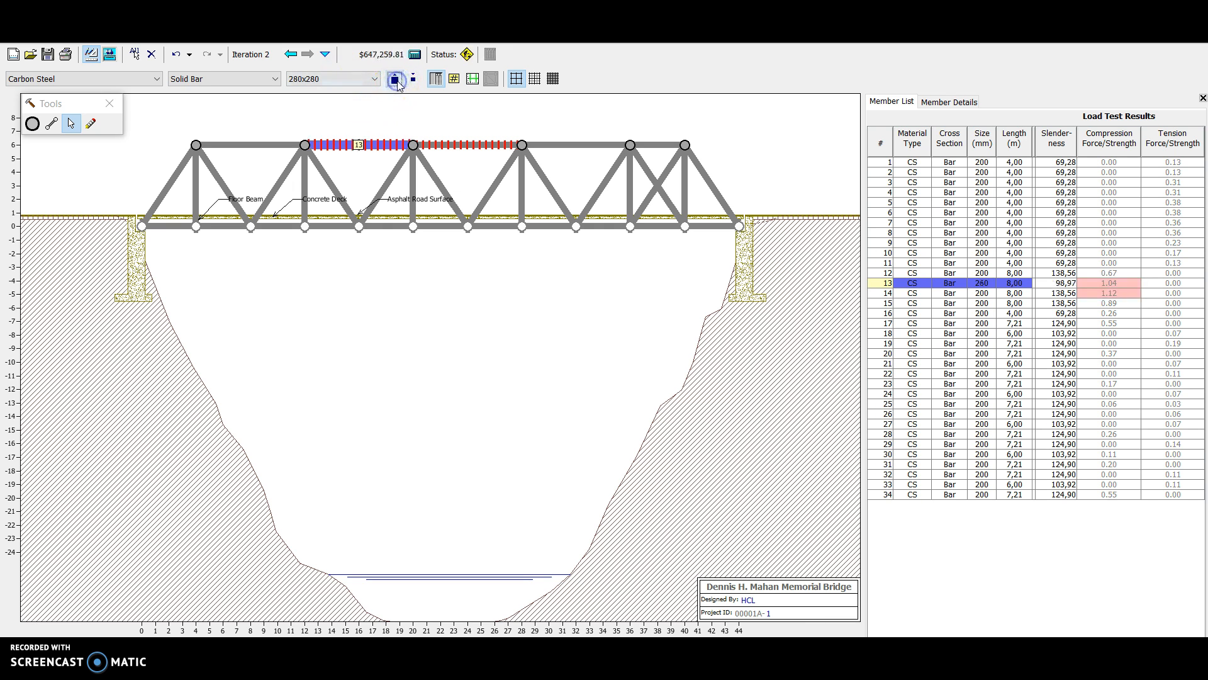
left_click(460, 146)
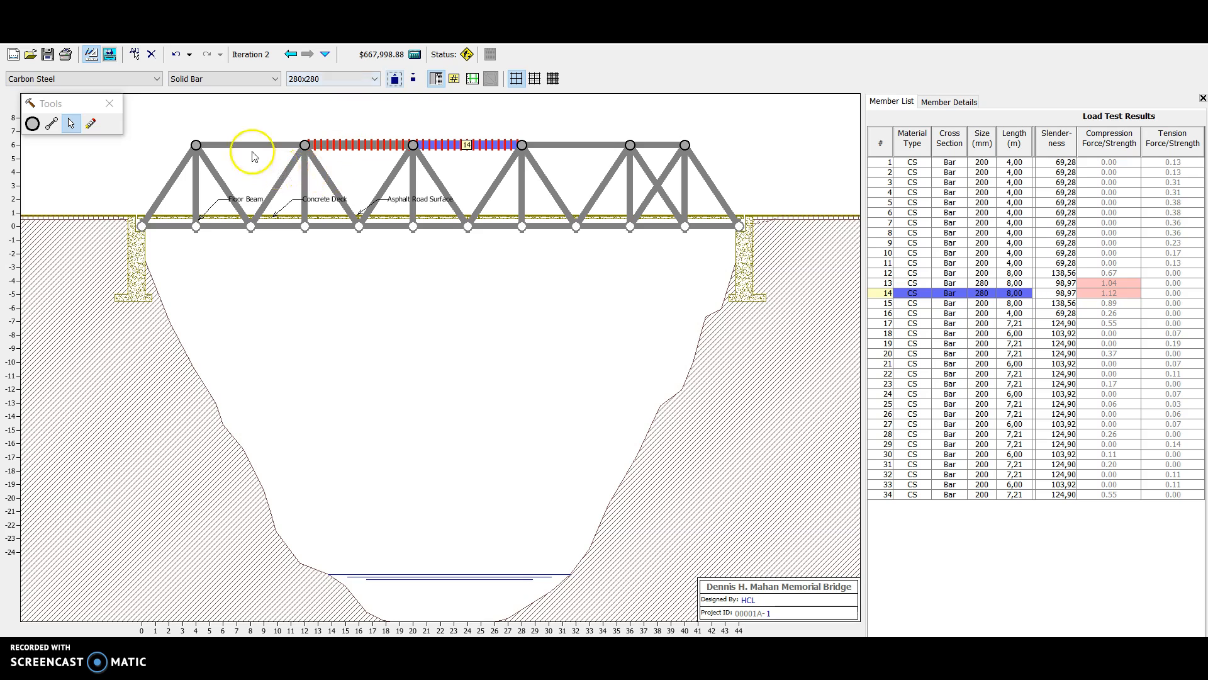
- Enlarge top chord member 12, between 4 and 12 m, to 260x260, and member 15, between 28 and 36 m, to 280x280
left_click(271, 145)
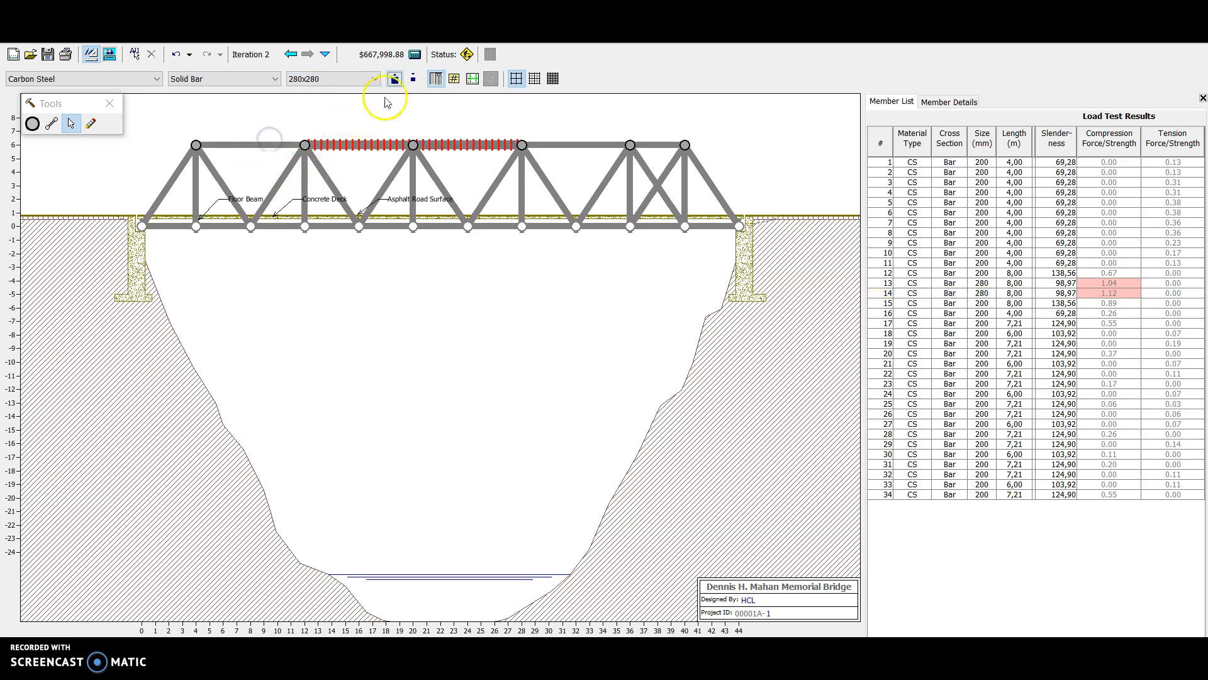
left_click(270, 145)
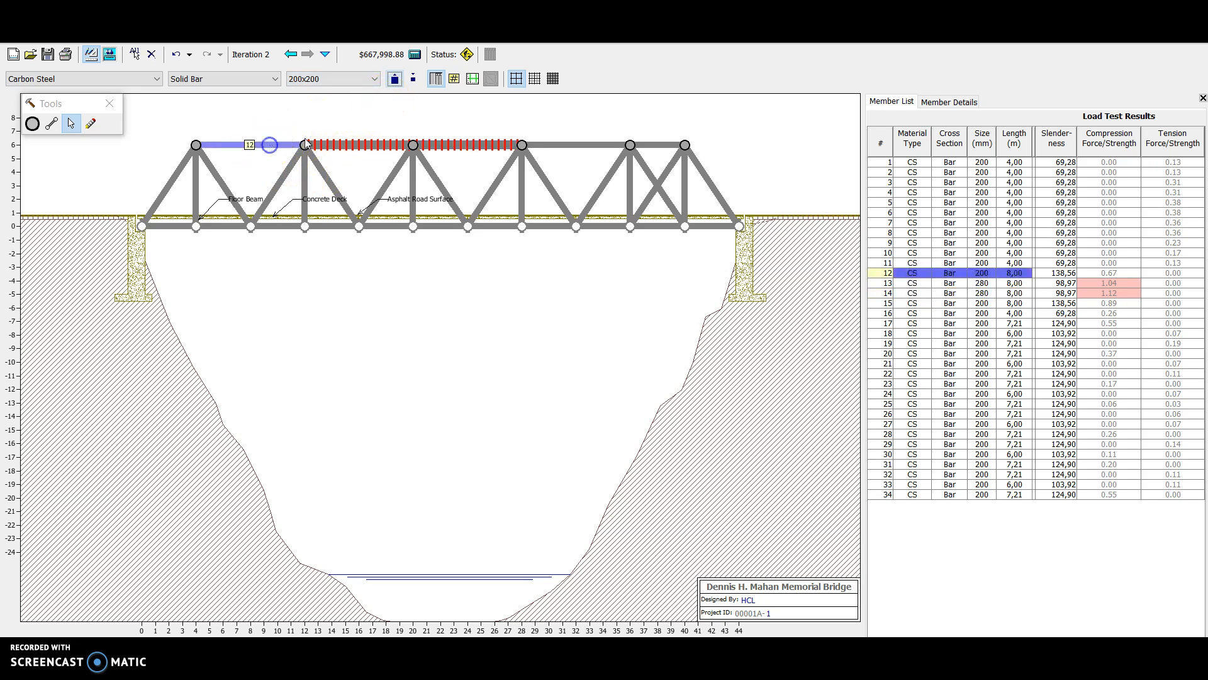
left_click(396, 80)
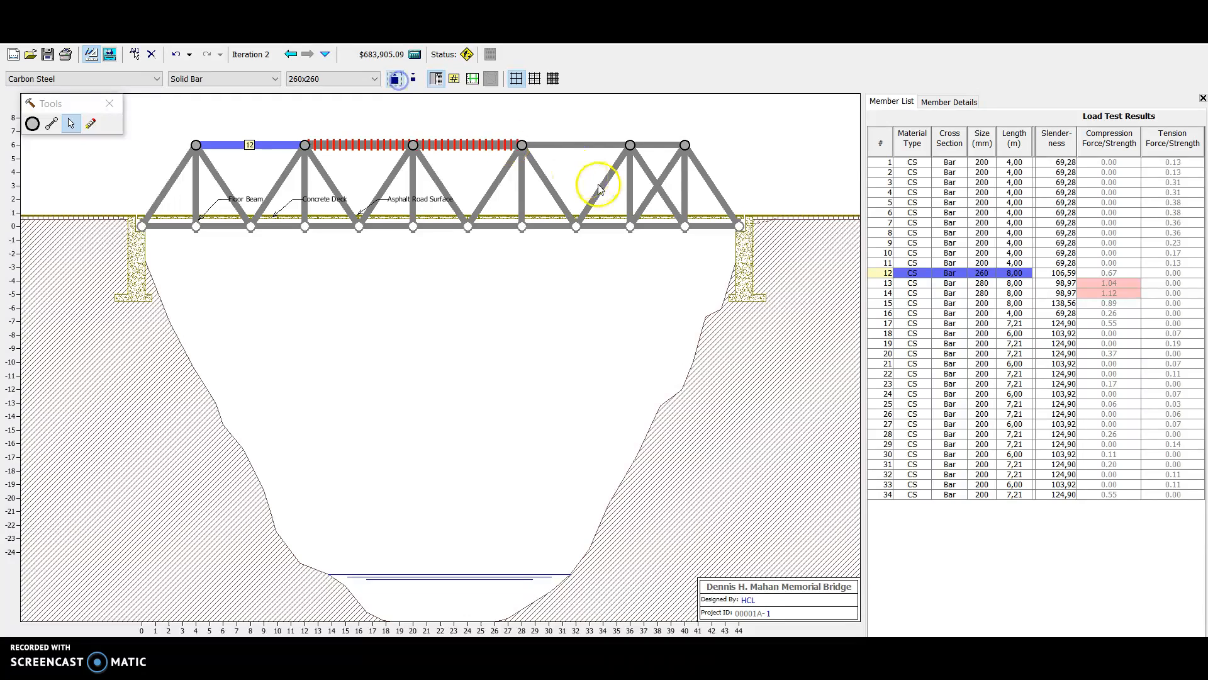
left_click(571, 145)
left_click(395, 80)
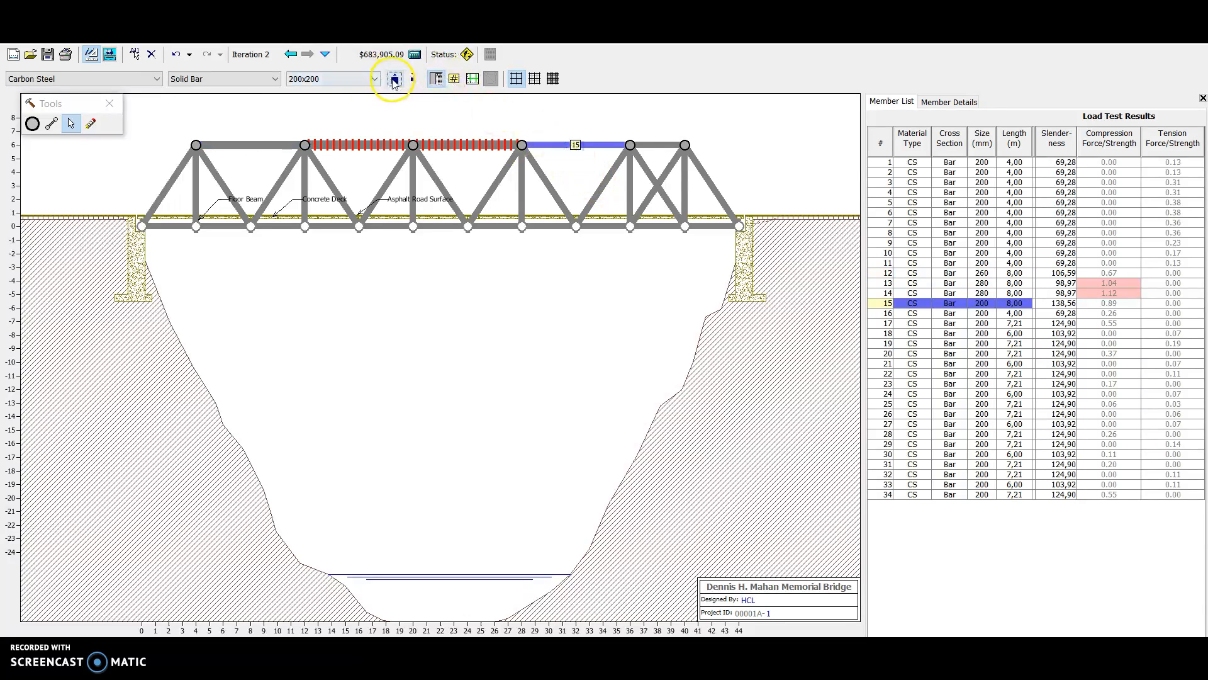
left_click(395, 80)
left_click(395, 80)
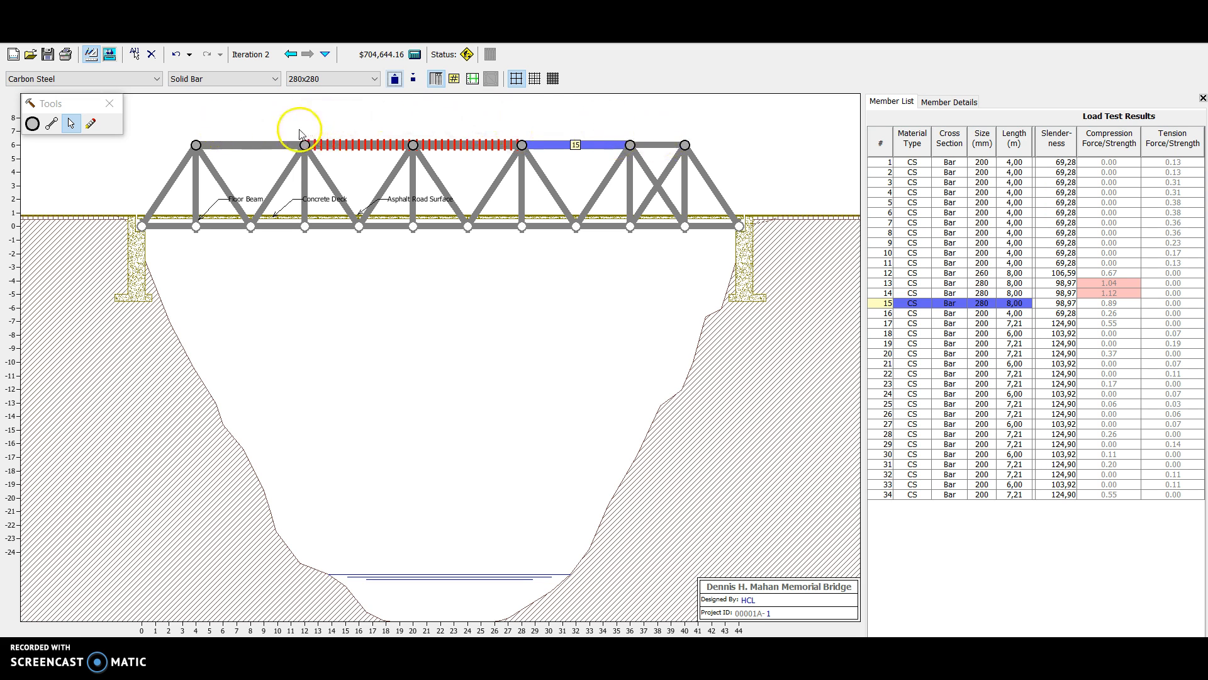
- Rerun the load test on the strengthened bridge, and copy the detailed load test results to the clipboard
left_click(110, 56)
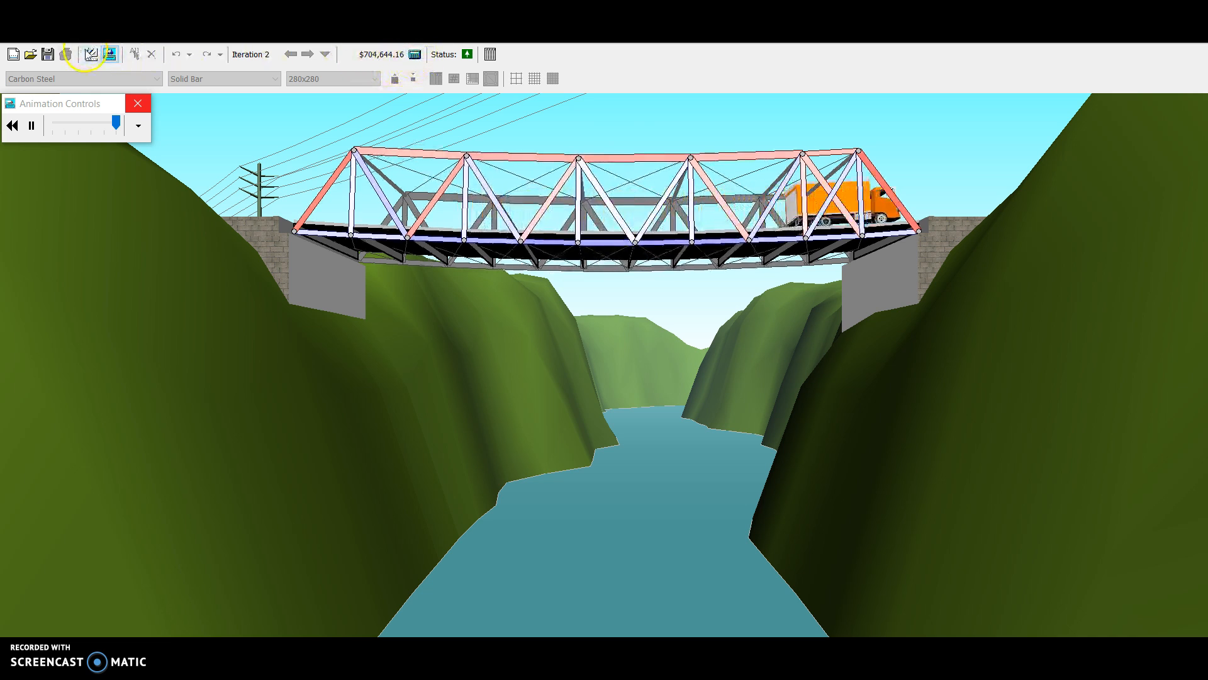
left_click(91, 55)
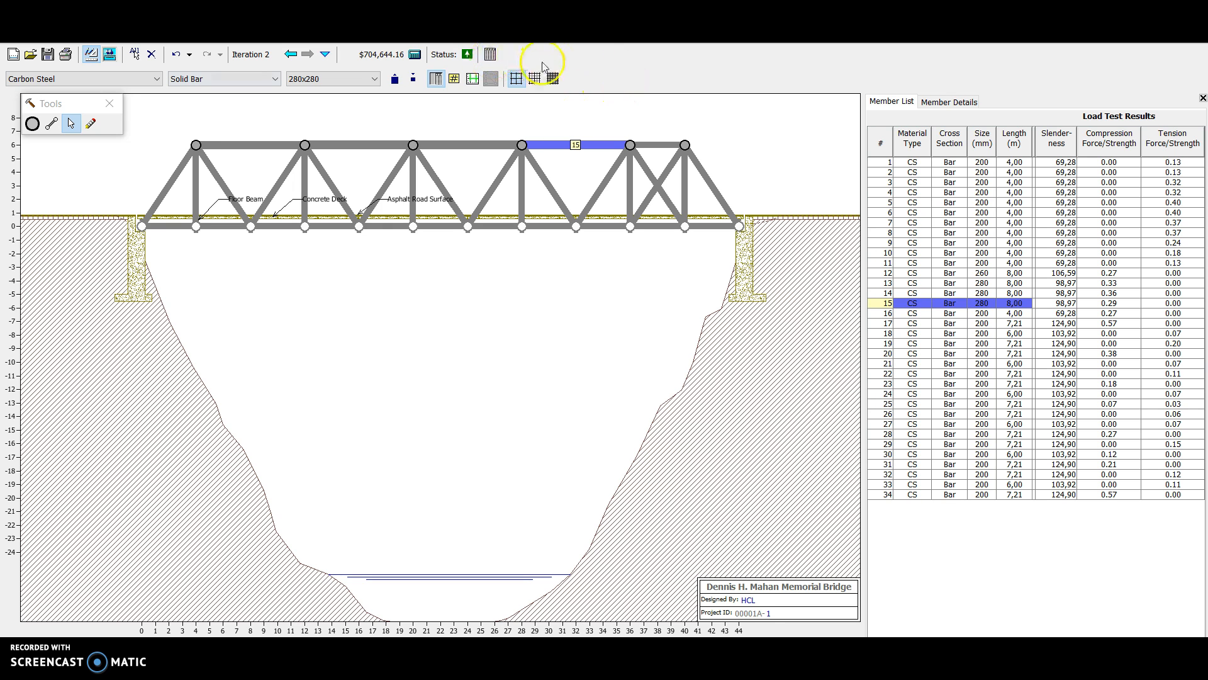
left_click(490, 55)
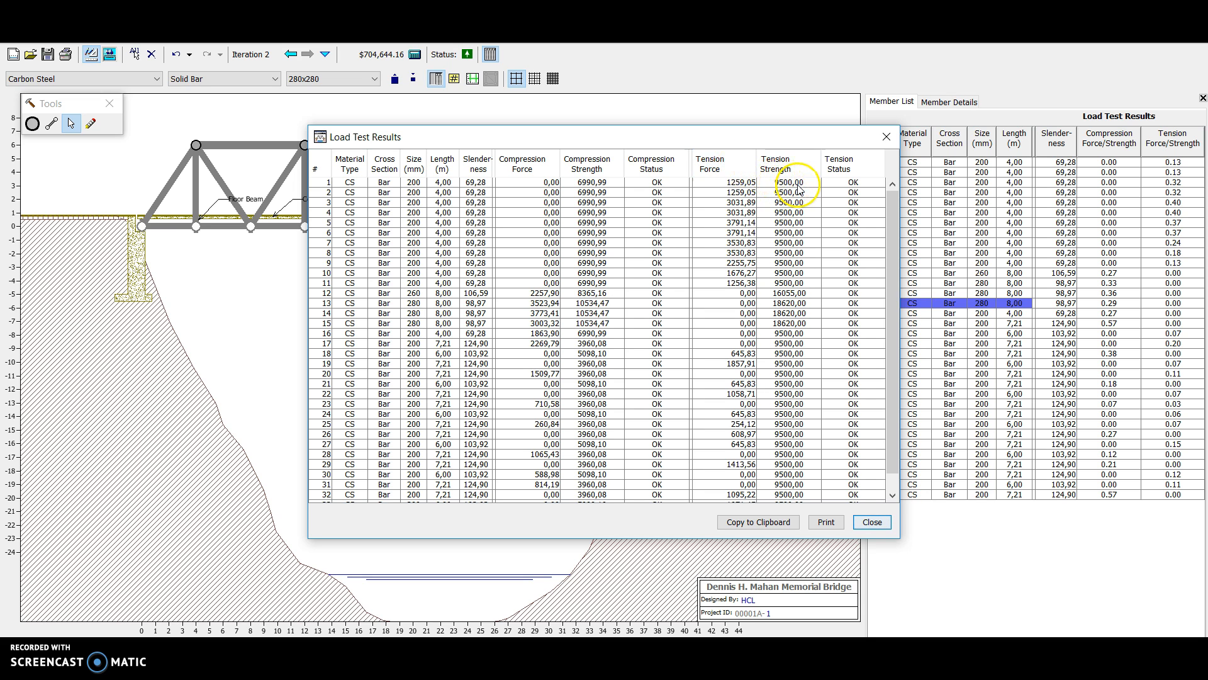
left_click(718, 163)
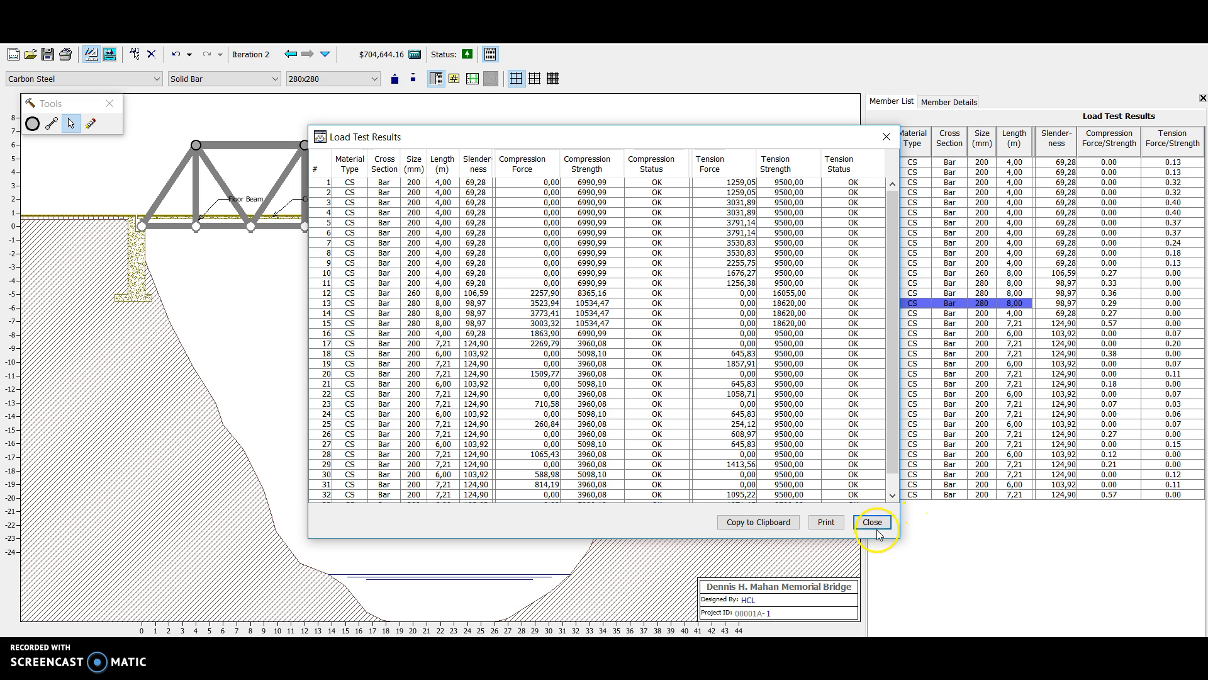
left_click(758, 524)
left_click(871, 522)
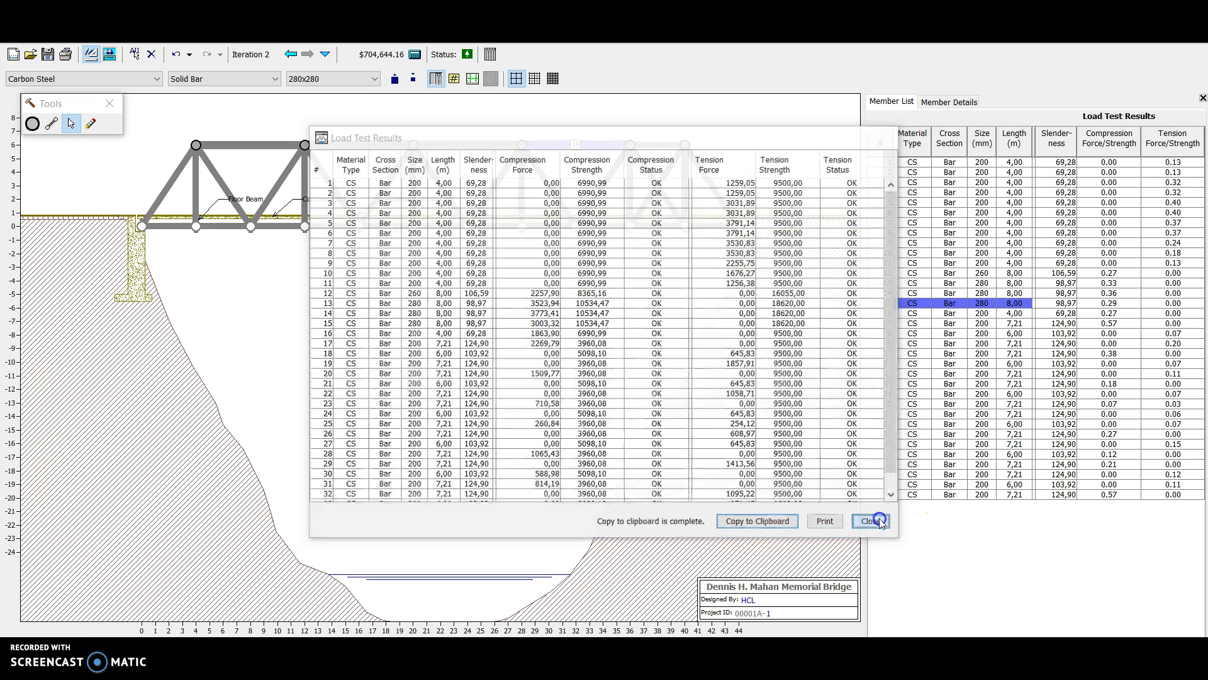